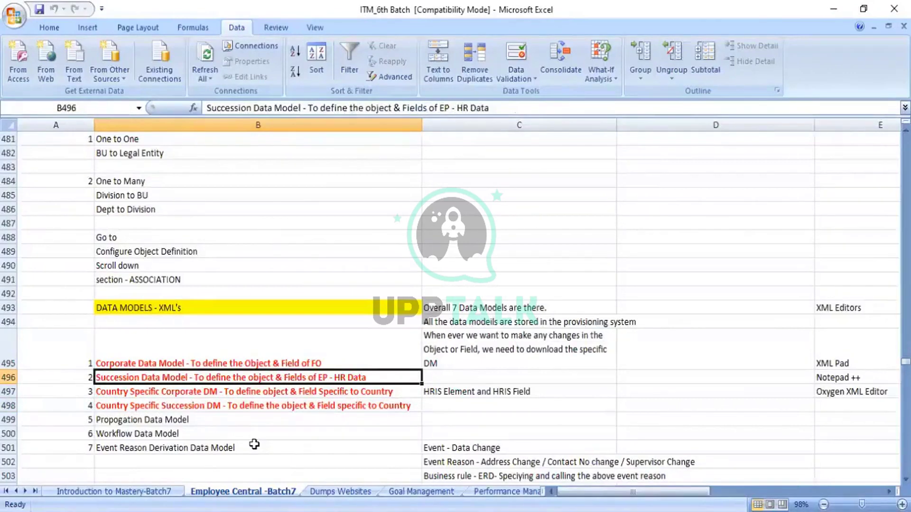
# Step: Review the Corporate and Succession data model rows in the workbook, then switch to the Batch 7_Evening folder window
pyautogui.press('Up')
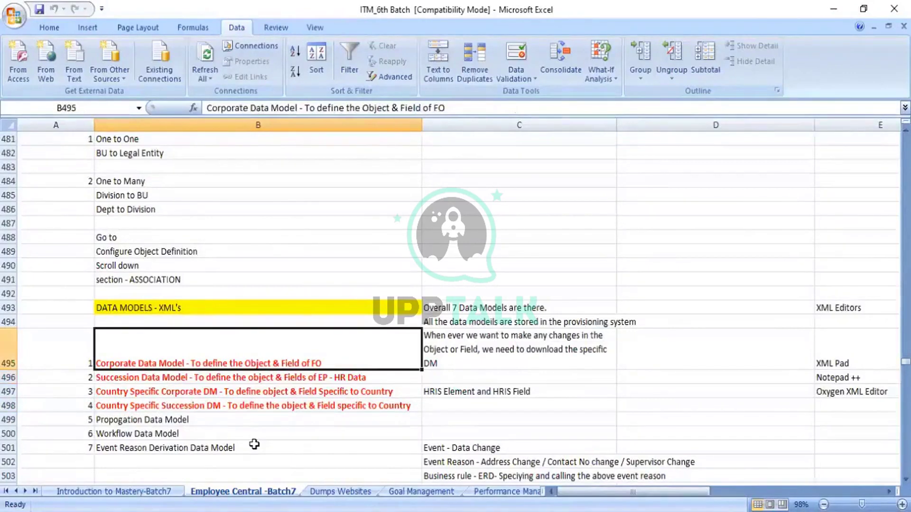
pyautogui.press('Down')
pyautogui.press('Down')
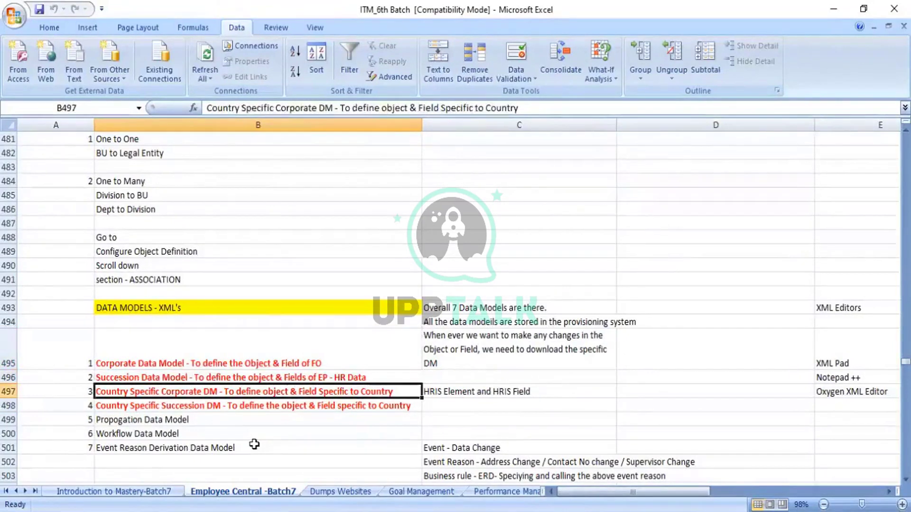
pyautogui.press('Up')
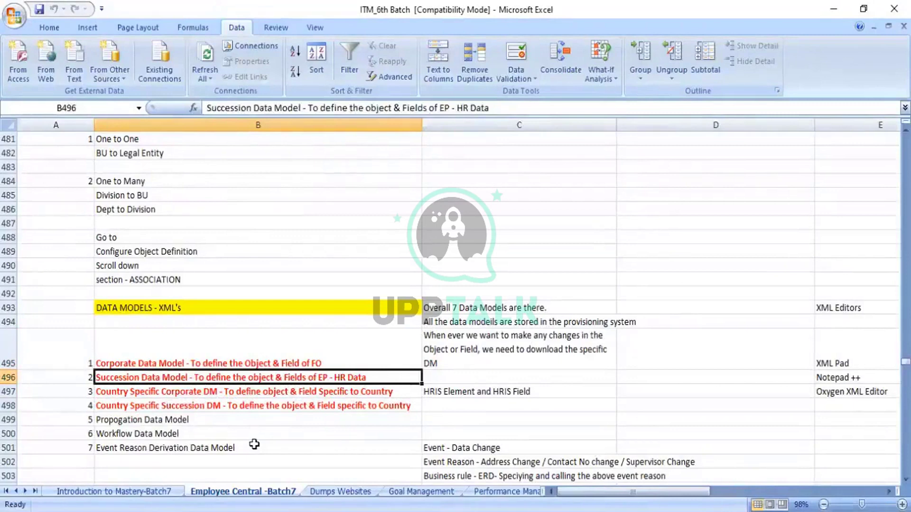
pyautogui.press('Down')
pyautogui.press('Down')
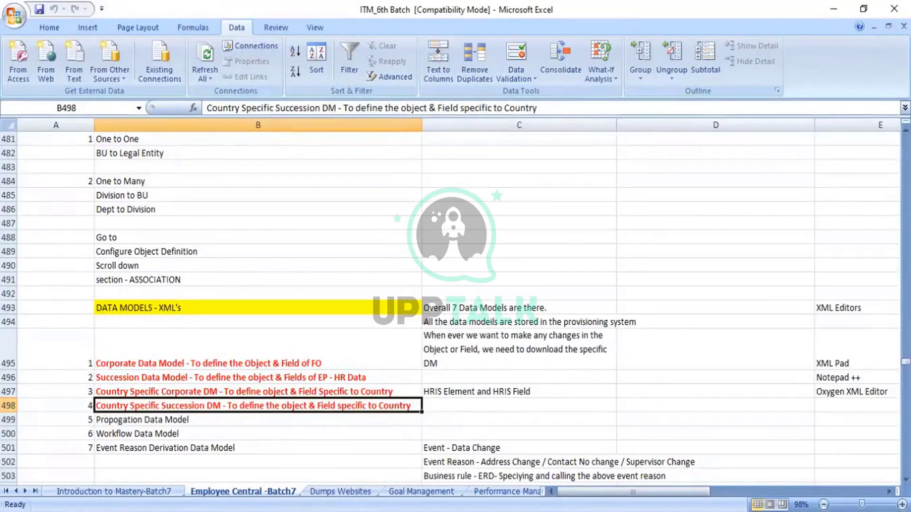
pyautogui.hotkey('alt', 'Tab')
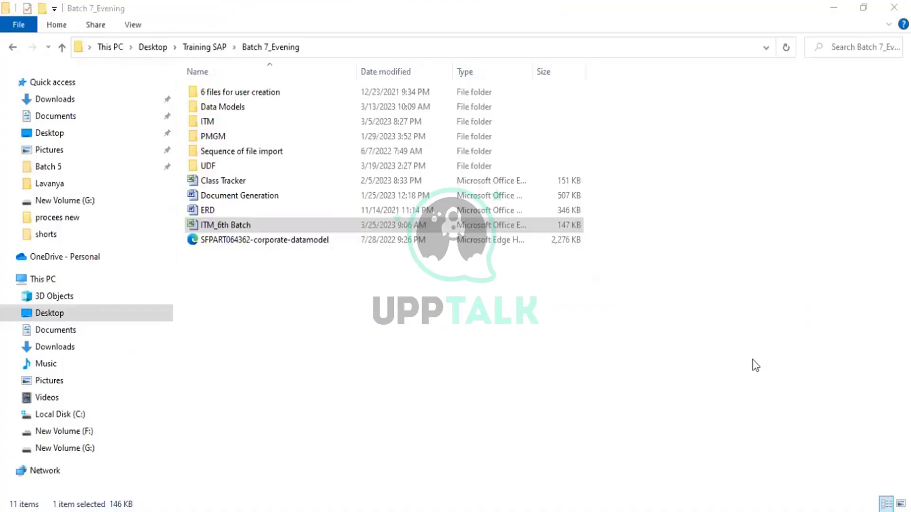
# Step: Open Data Models › 18.12.22 and bring up the actions for its corporate-datamodel file
pyautogui.click(665, 329)
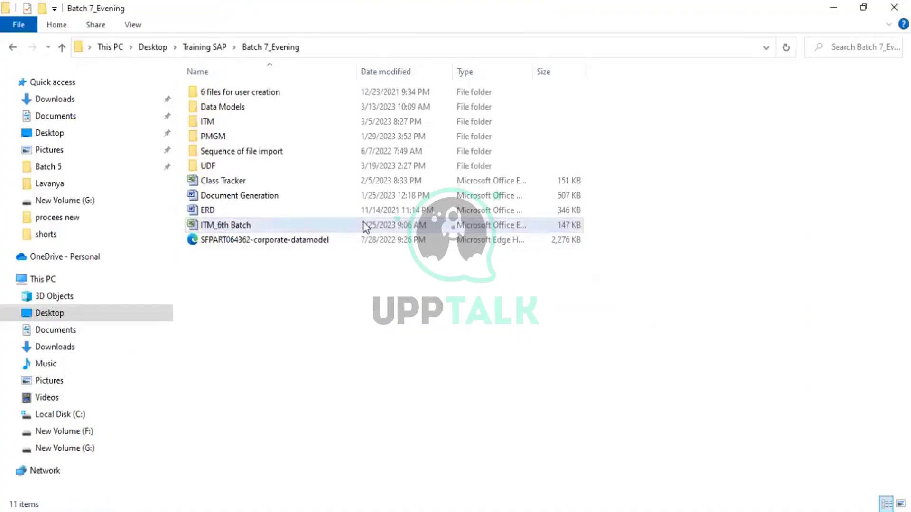
pyautogui.doubleClick(218, 108)
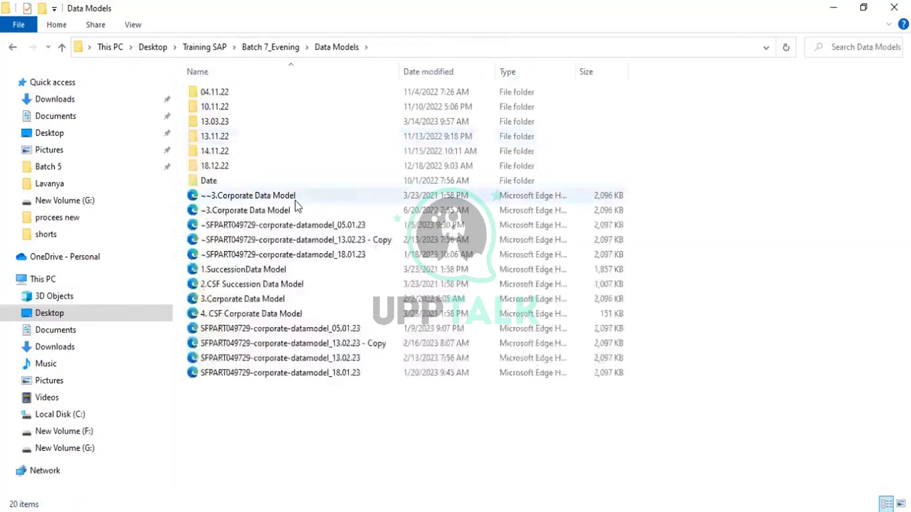
pyautogui.doubleClick(223, 166)
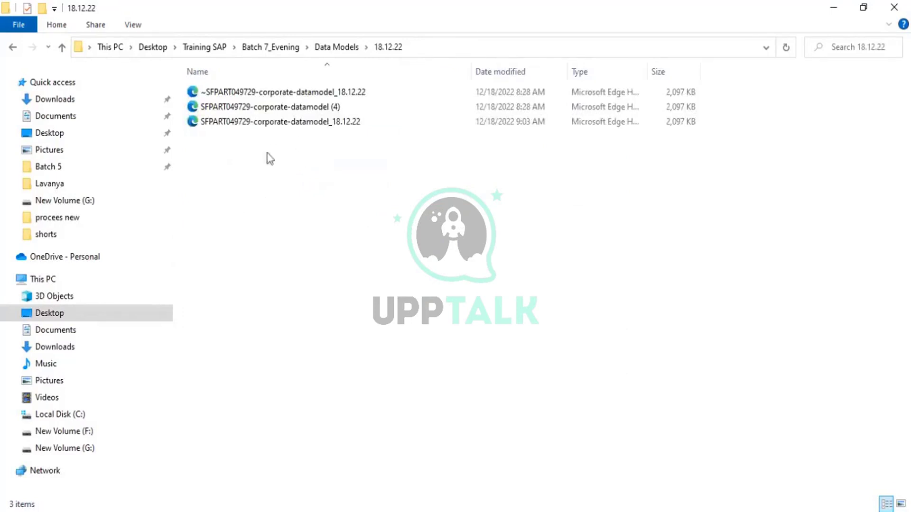
pyautogui.click(305, 124)
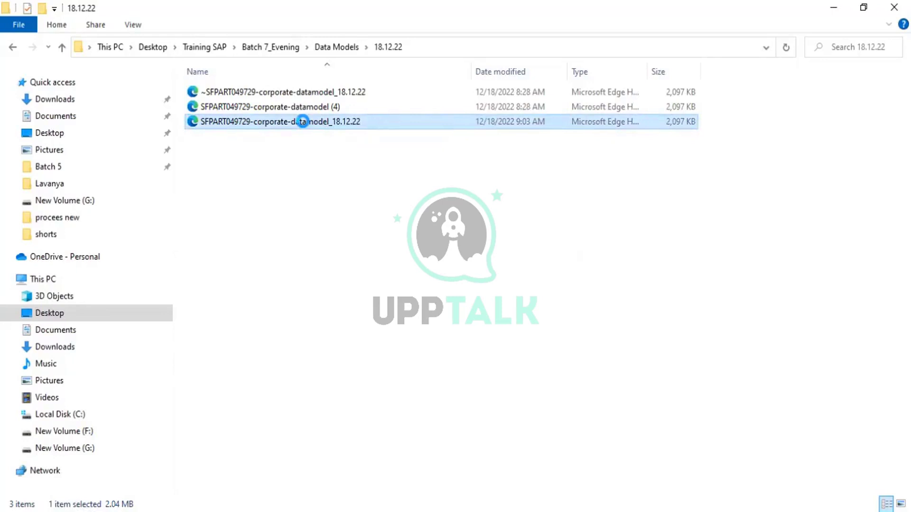
pyautogui.rightClick(303, 121)
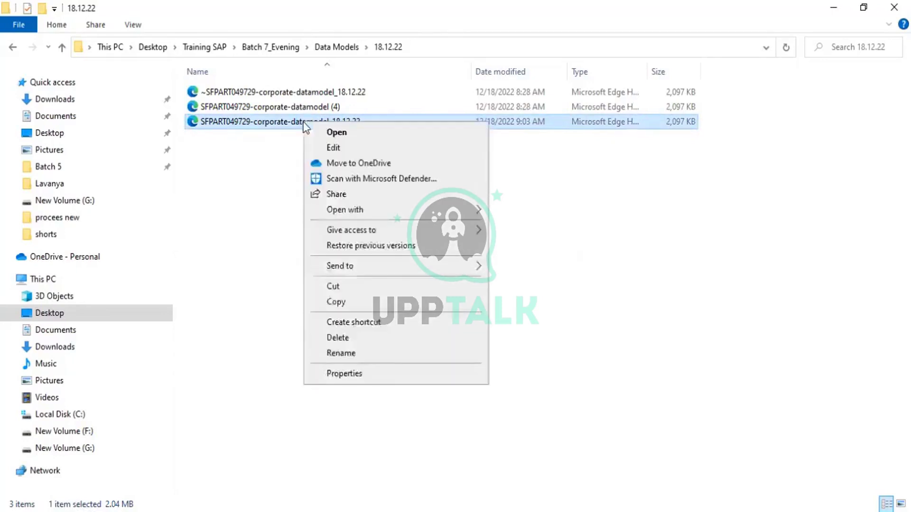
# Step: Check the Open with programs (XML Editor), cancel, and return to the AIR_DUBAI location record in Edge
pyautogui.click(468, 219)
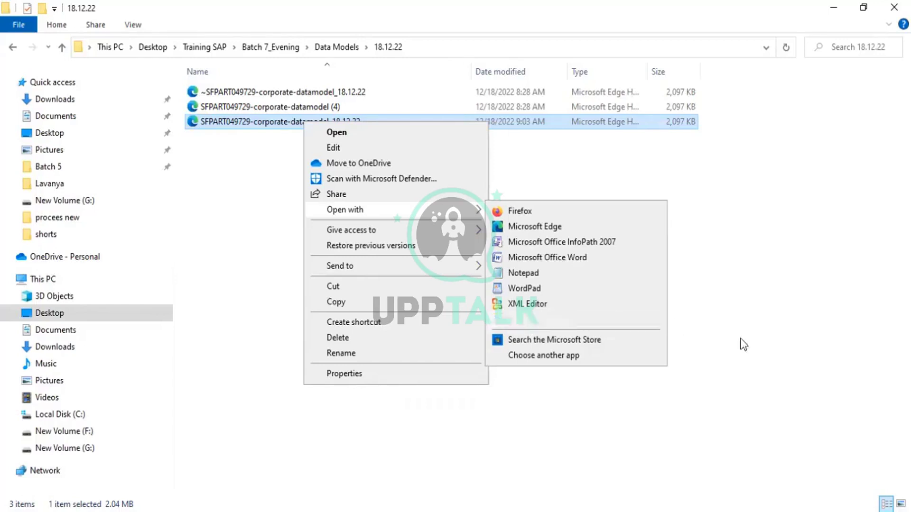
pyautogui.click(772, 350)
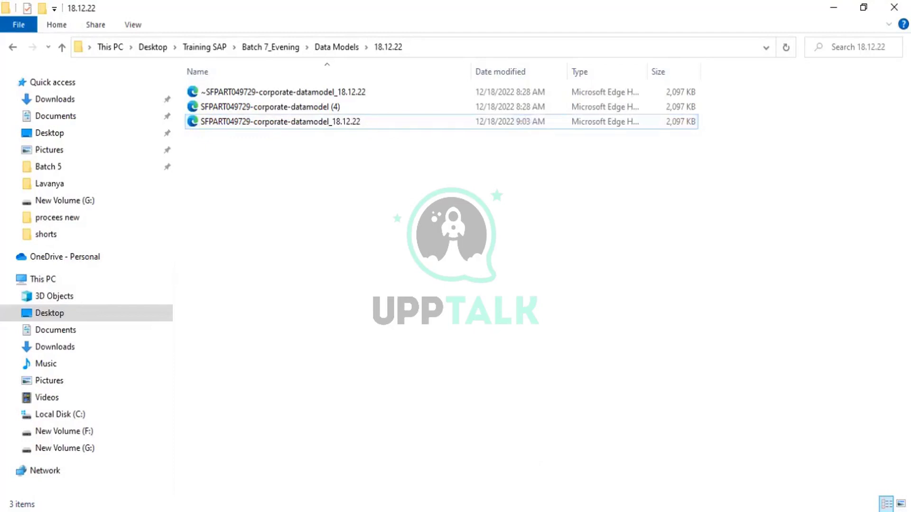
pyautogui.hotkey('alt', 'Tab')
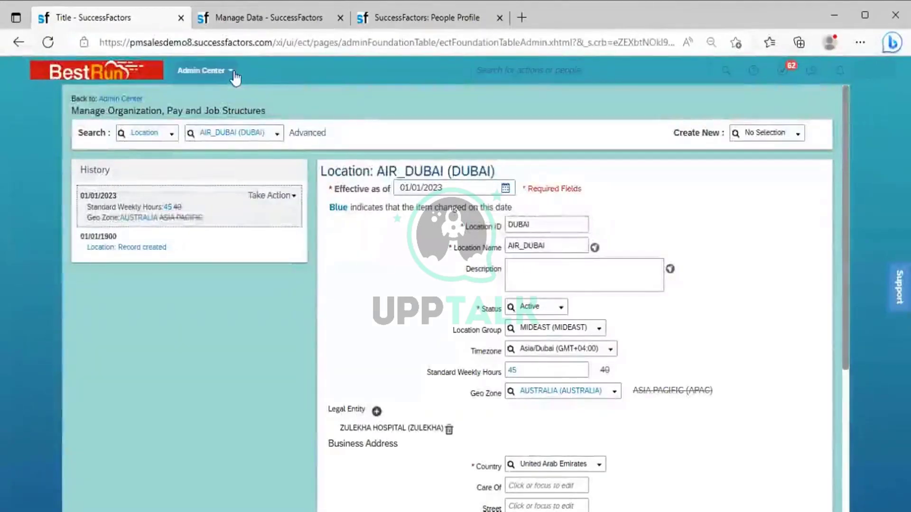
# Step: Switch to the Manage Data page and navigate to the Admin Center home page from the module list
pyautogui.click(275, 17)
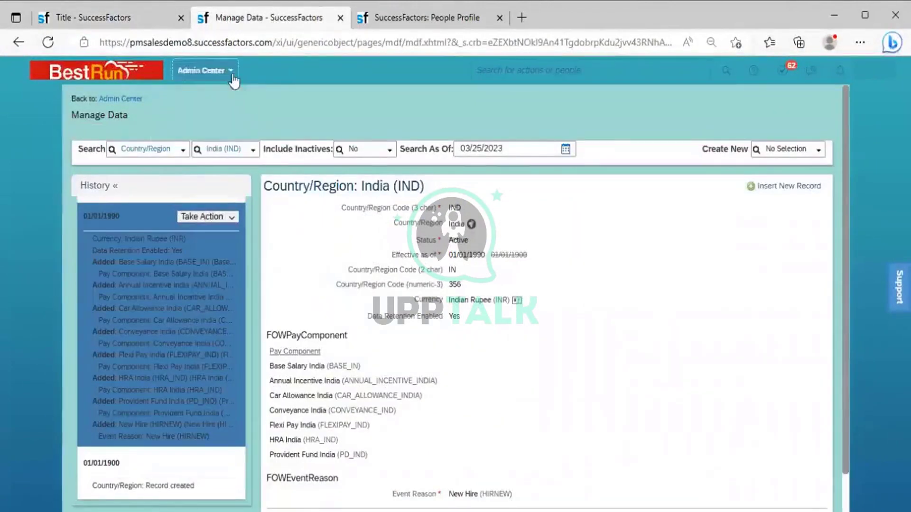
pyautogui.click(232, 74)
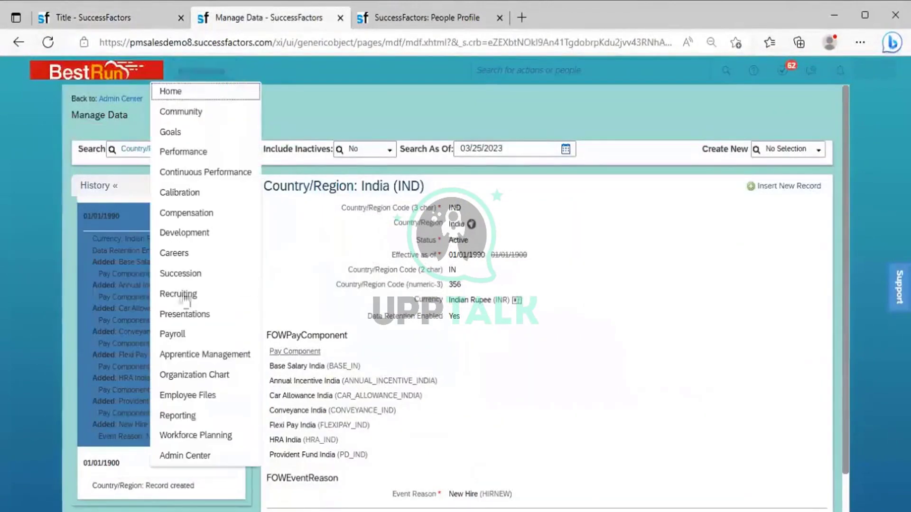
pyautogui.click(176, 457)
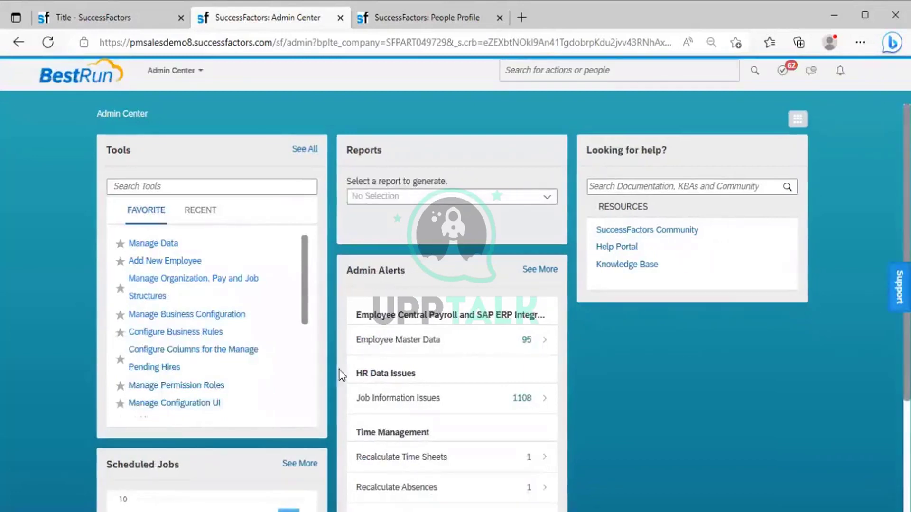
# Step: Expand the full Tools list and open Import/Export Corporate Data Model under Foundation Object Configuration
pyautogui.click(304, 150)
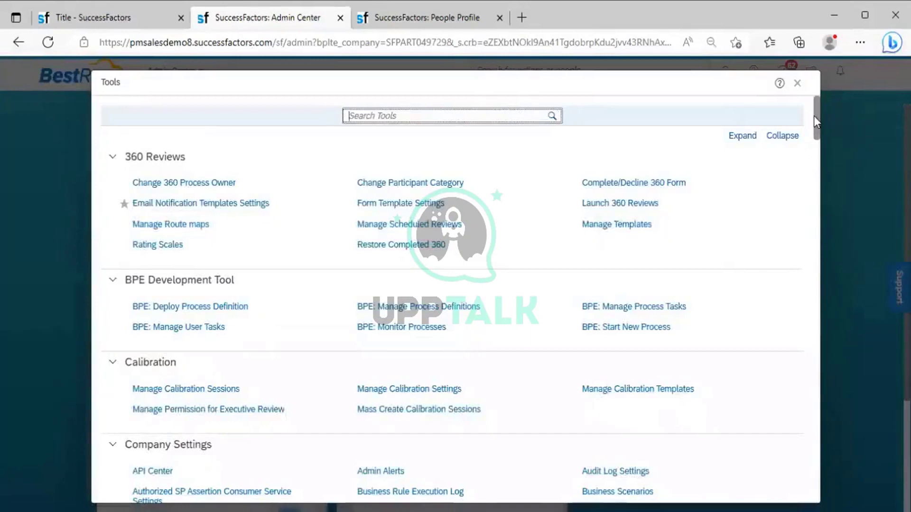
pyautogui.moveTo(815, 119); pyautogui.dragTo(810, 278)
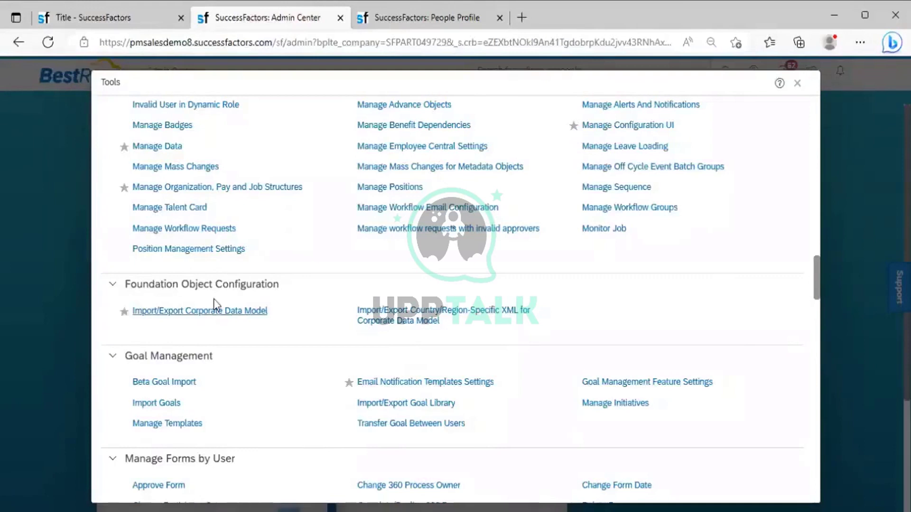
pyautogui.click(204, 313)
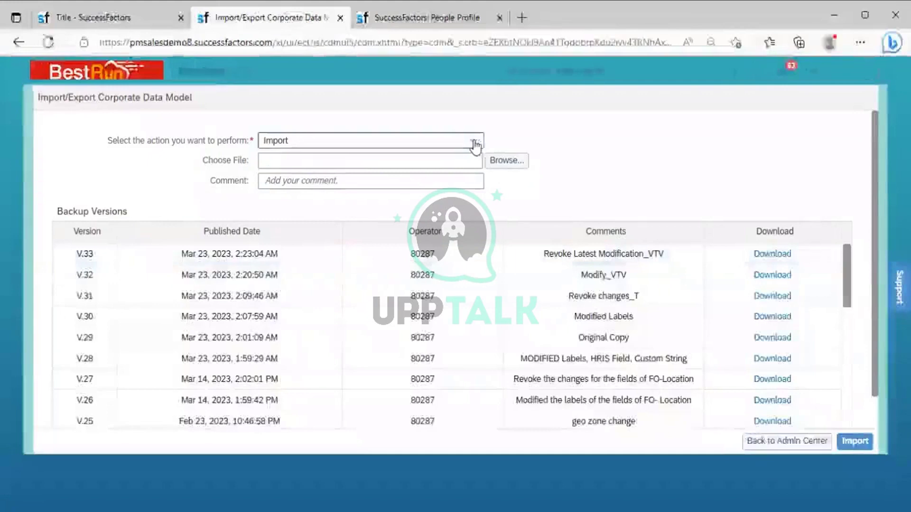
# Step: Set the action to Export and download the corporate data model as SFPART049729-corporate-datamodel (9).xml
pyautogui.click(473, 141)
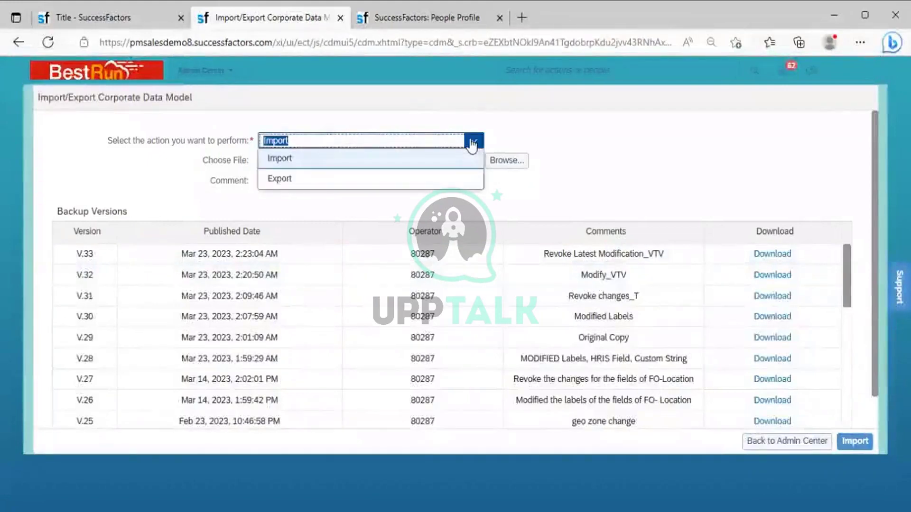
pyautogui.click(406, 180)
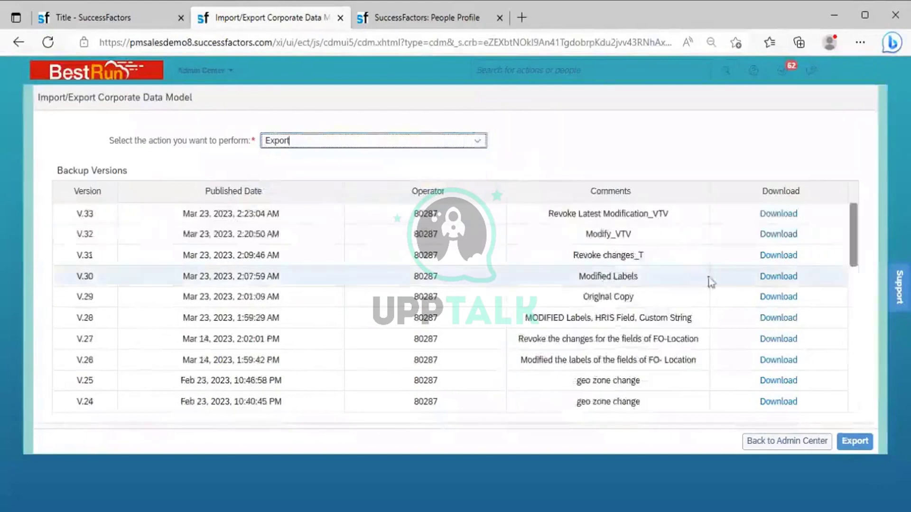
pyautogui.click(854, 443)
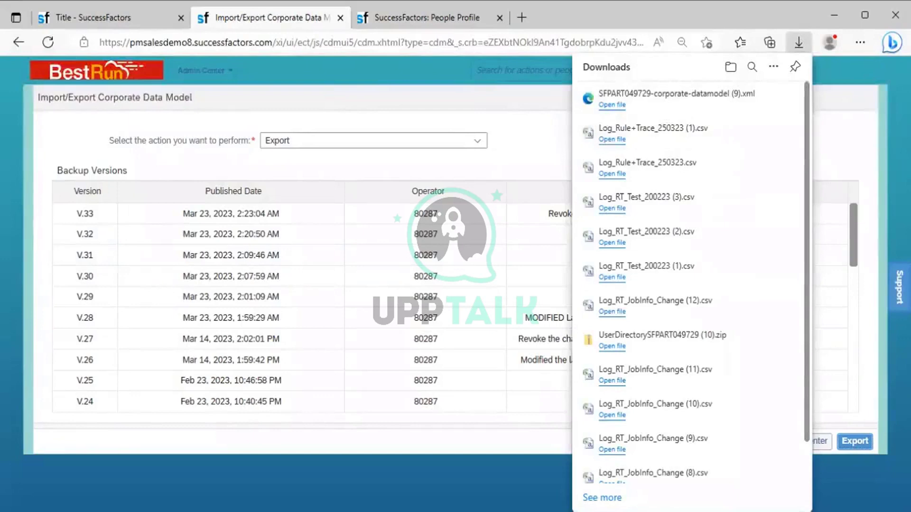
pyautogui.hotkey('alt', 'Tab')
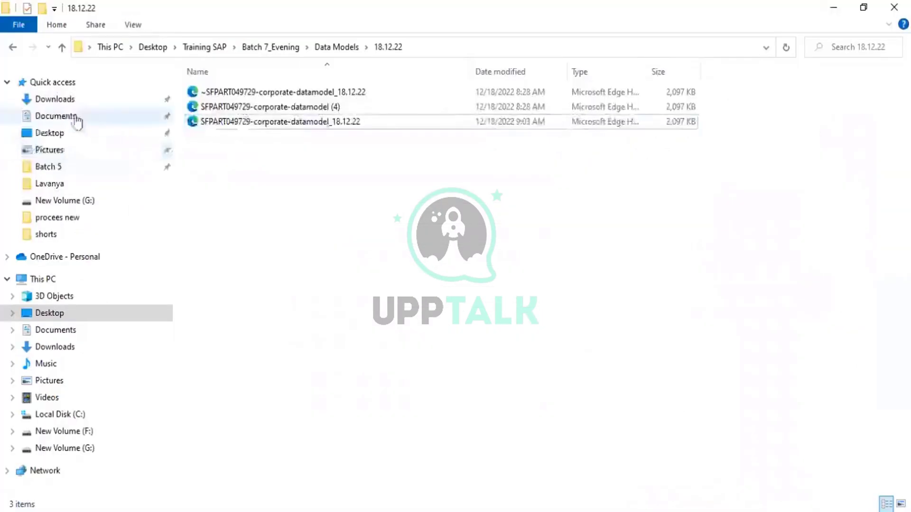
# Step: Select the downloaded corporate-datamodel (9) file in Downloads, then browse to Training SAP › Batch 7_Evening › Data Models
pyautogui.click(75, 100)
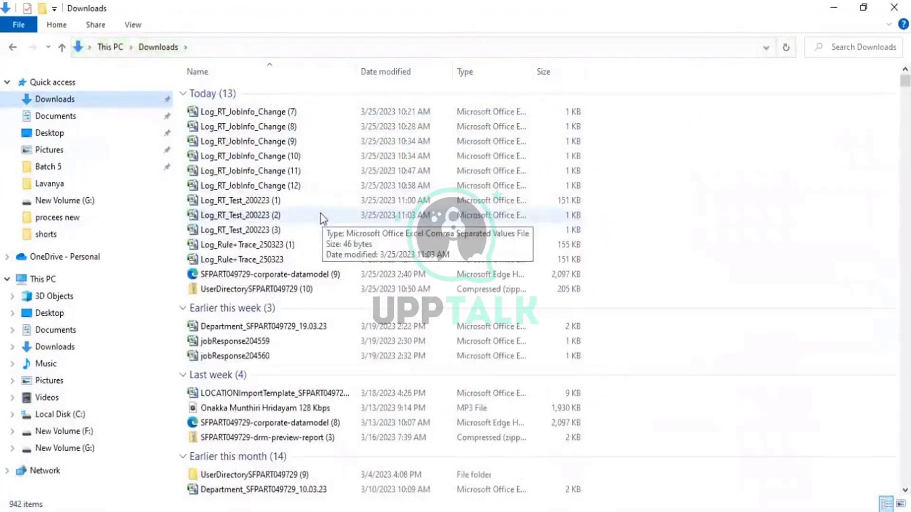
pyautogui.click(286, 275)
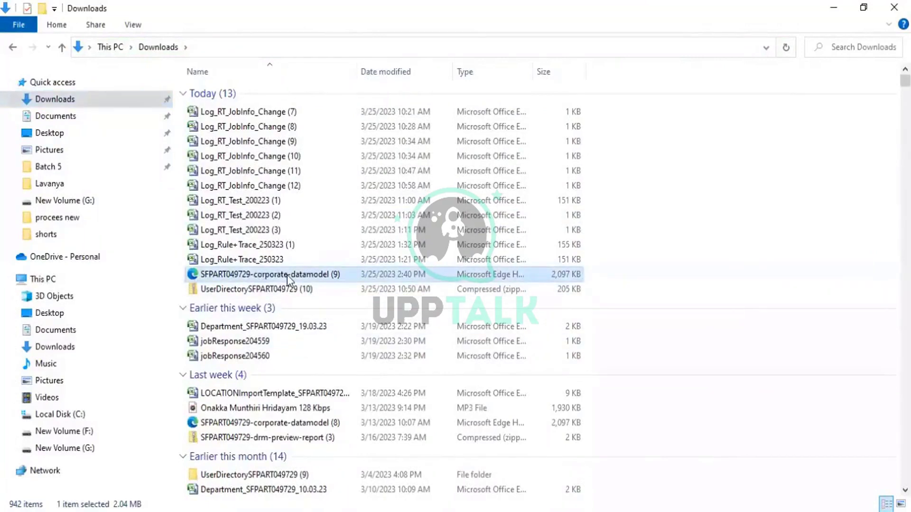
pyautogui.click(48, 170)
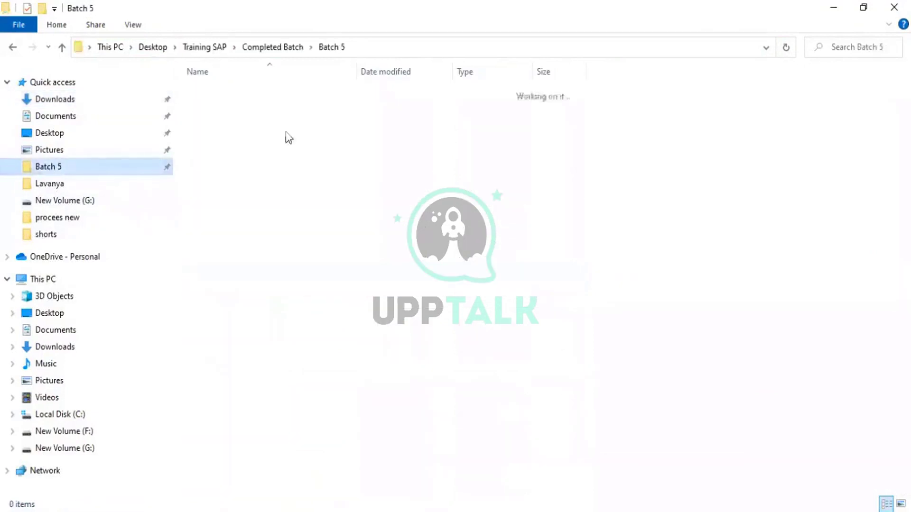
pyautogui.click(214, 46)
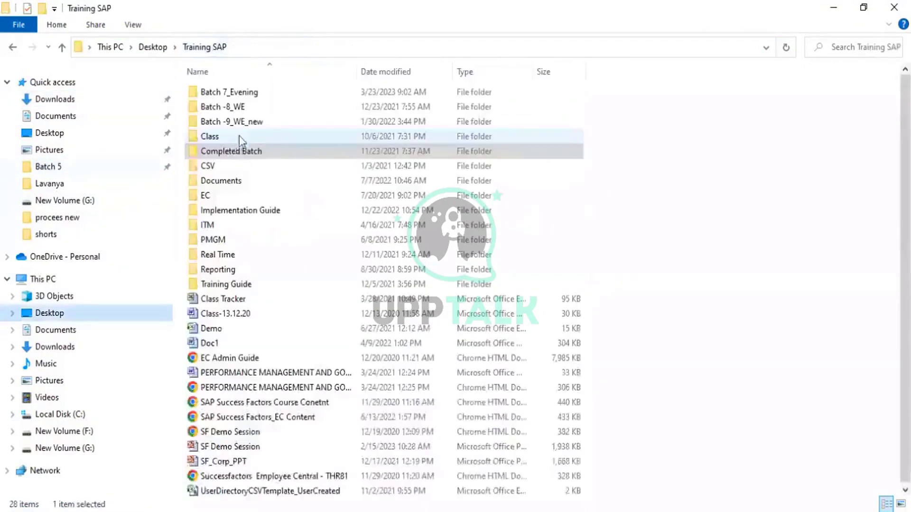
pyautogui.doubleClick(232, 95)
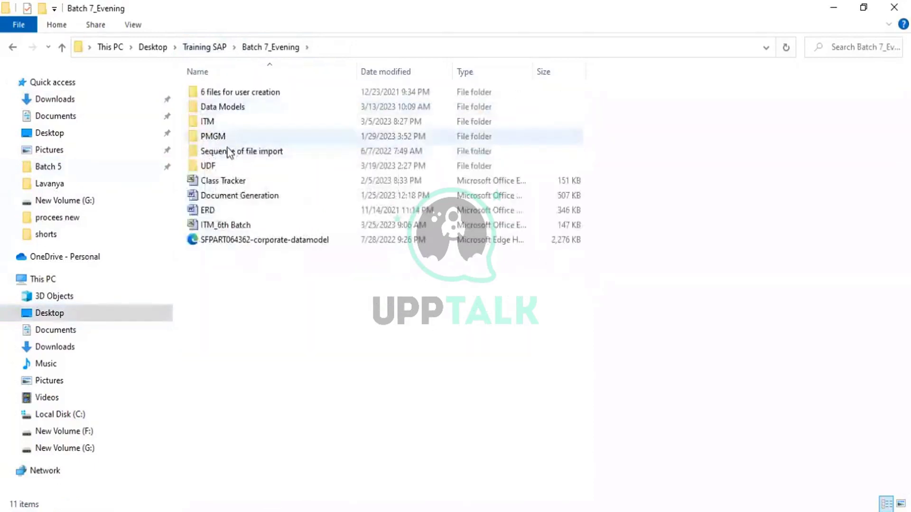
pyautogui.doubleClick(229, 107)
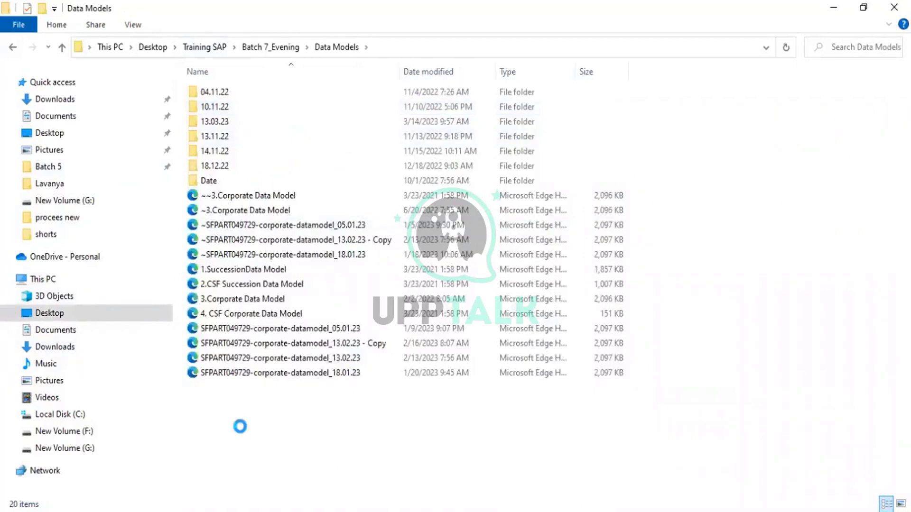
# Step: Add a new folder named 25.03.23 alongside the other dated subfolders in Data Models
pyautogui.rightClick(241, 428)
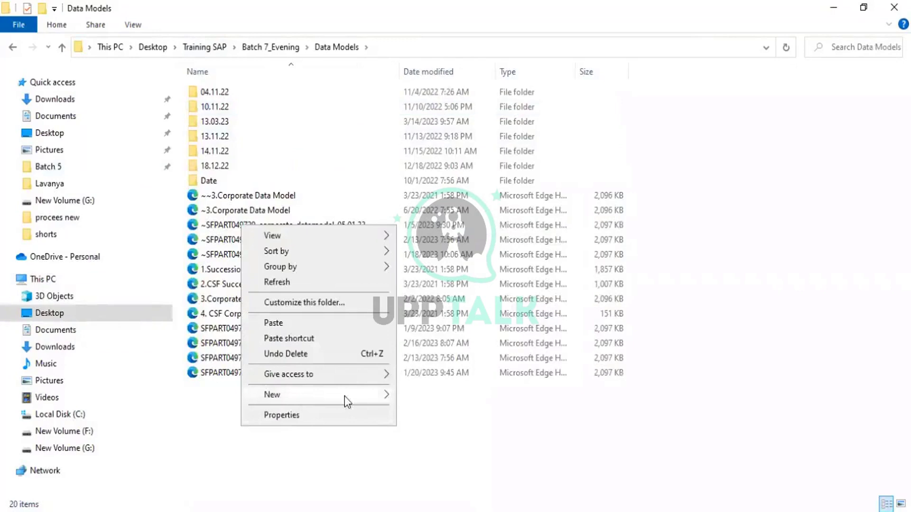
pyautogui.moveTo(345, 397)
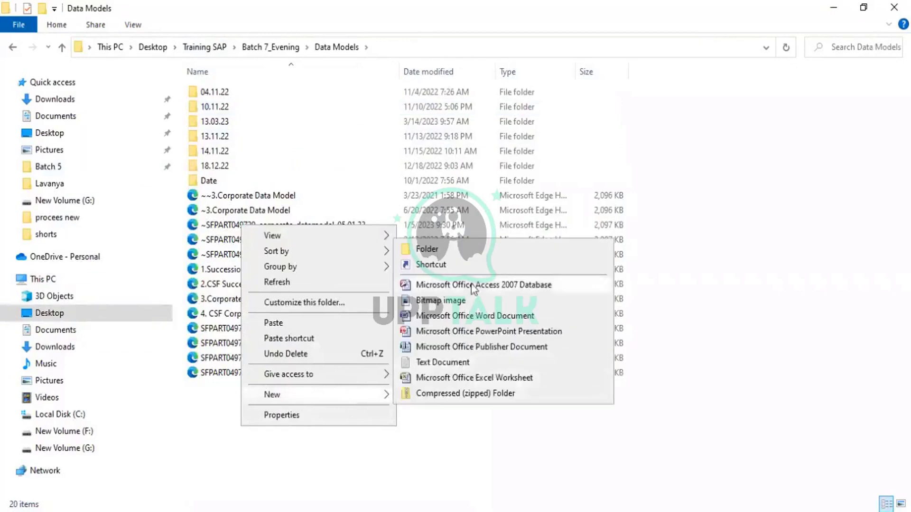
pyautogui.click(453, 251)
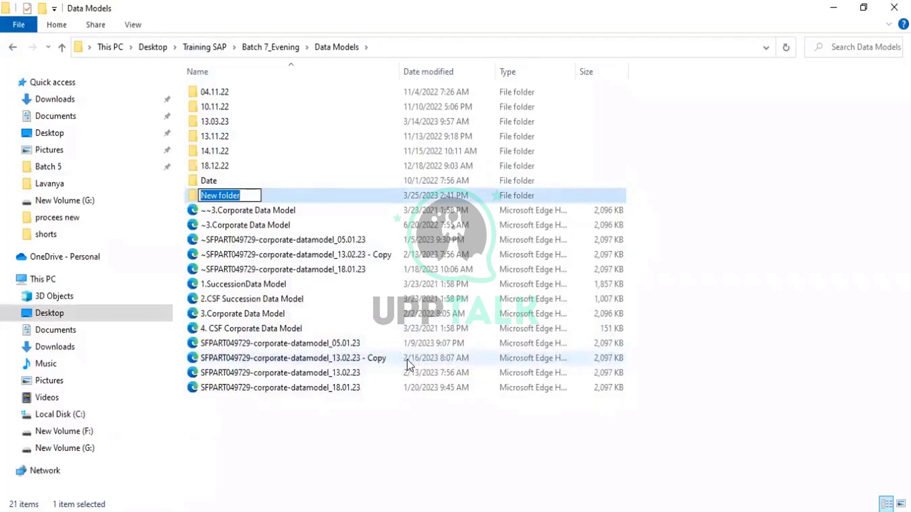
pyautogui.write('25.')
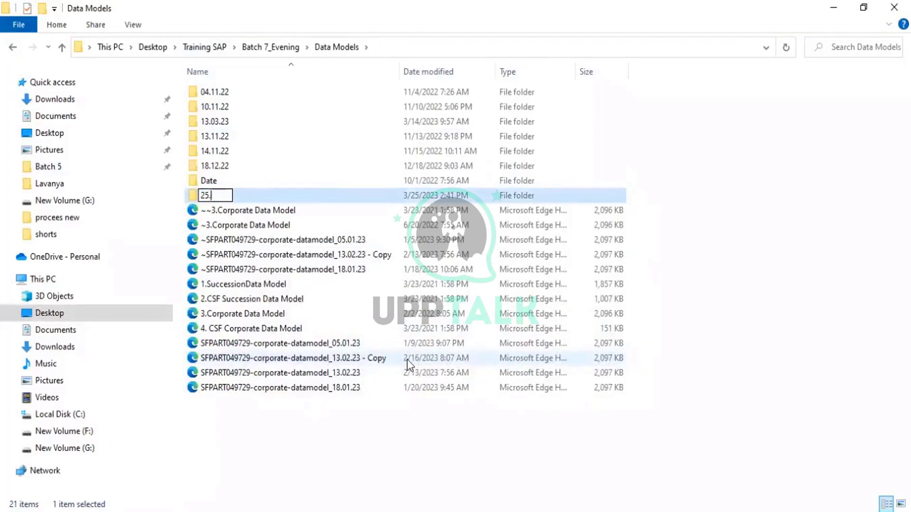
pyautogui.write('03.23')
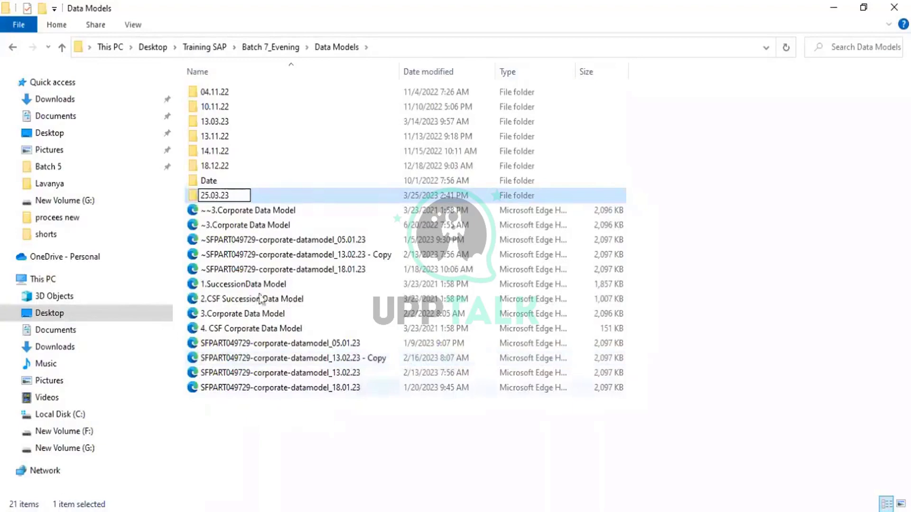
pyautogui.press('Return')
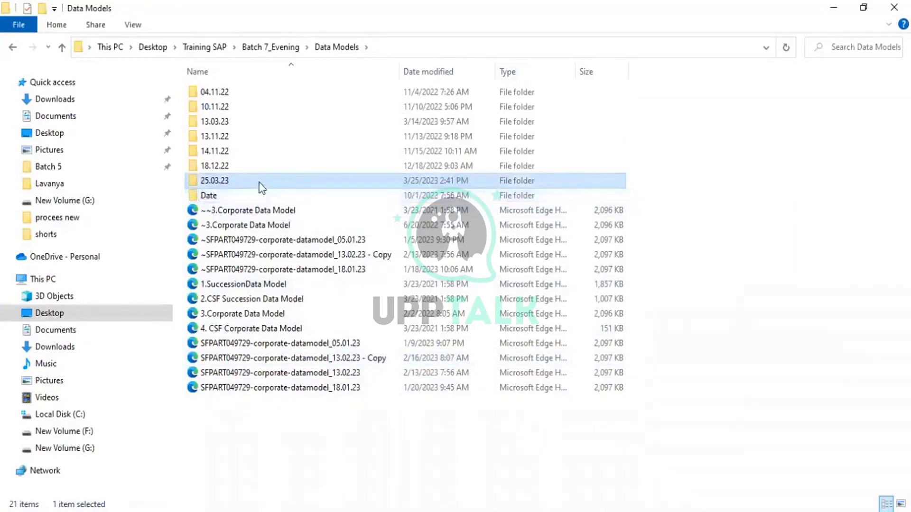
# Step: Open the 25.03.23 folder, paste SFPART049729-corporate-datamodel (9) into it, and select the file
pyautogui.doubleClick(262, 185)
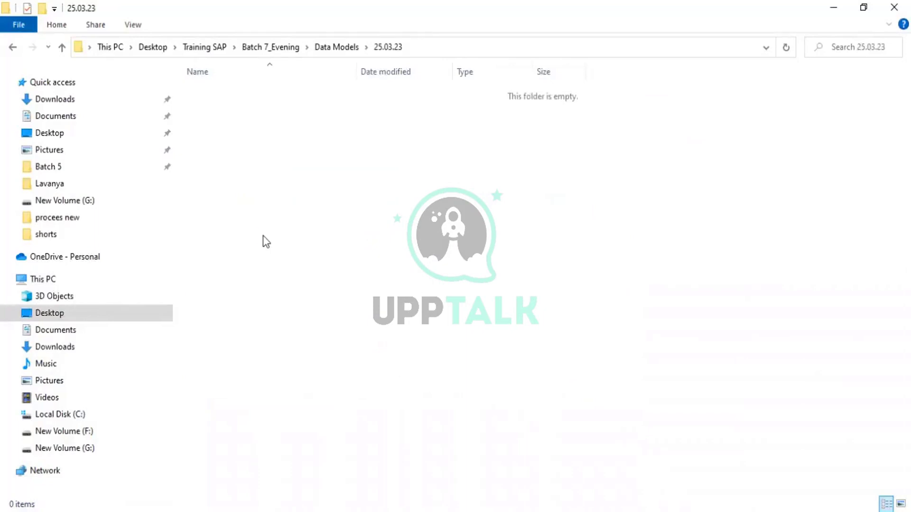
pyautogui.hotkey('ctrl', 'v')
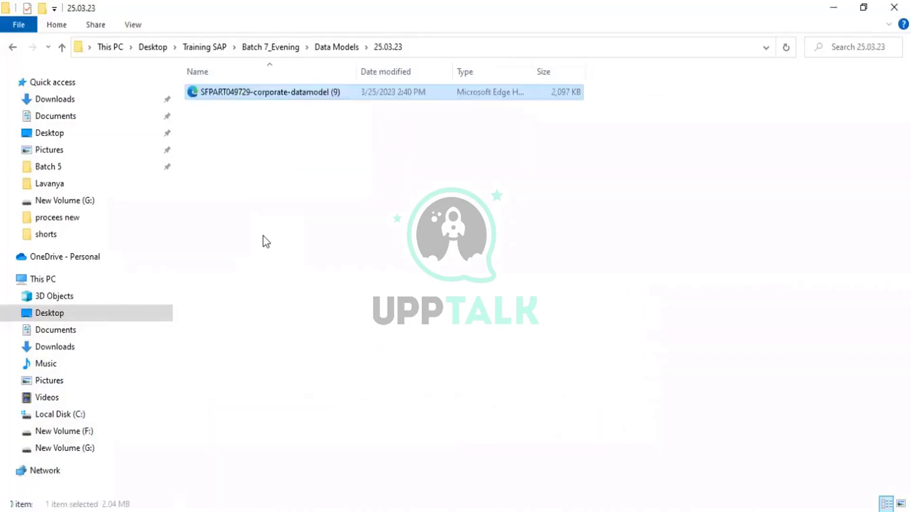
pyautogui.click(304, 196)
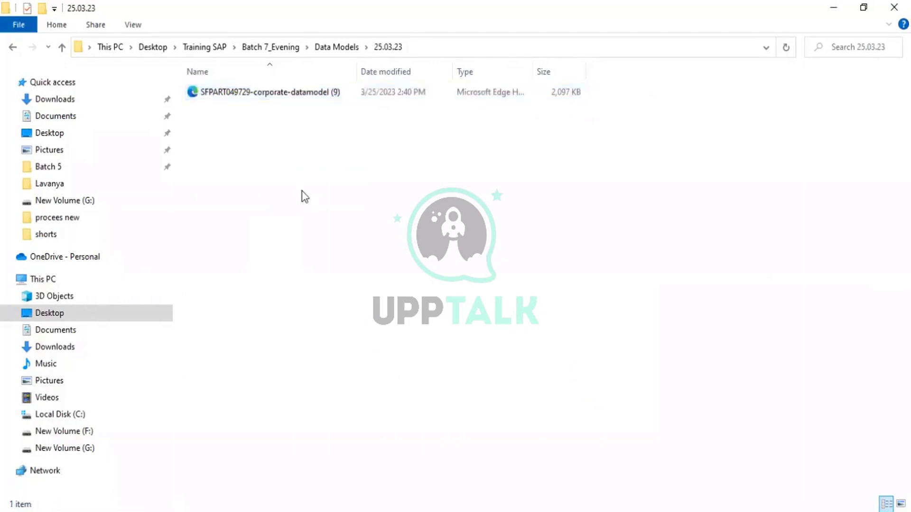
pyautogui.click(285, 93)
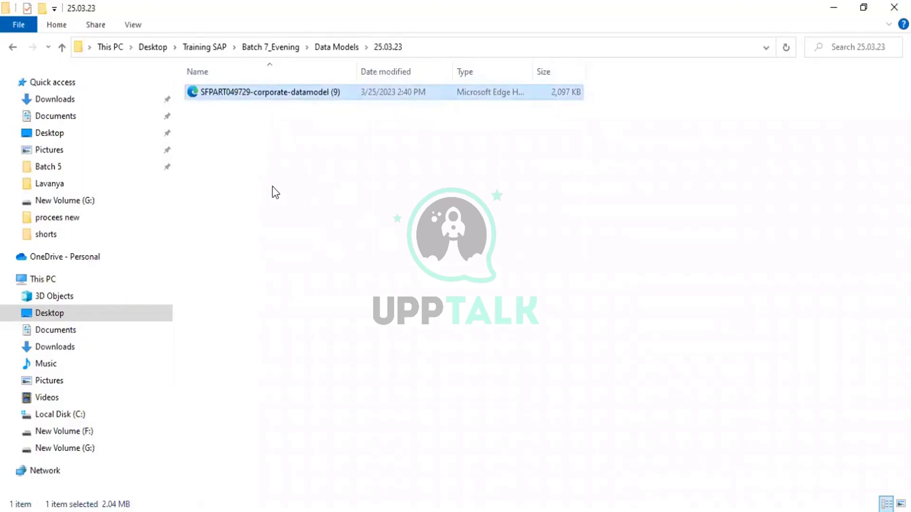
# Step: Duplicate the (9) file and rename the copy SFPART049729-corporate-datamodel_25.03.23
pyautogui.hotkey('ctrl', 'v')
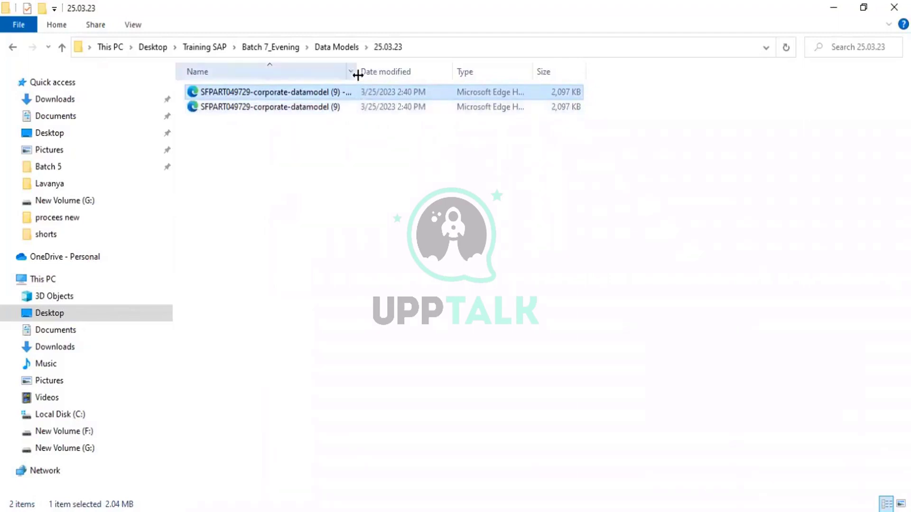
pyautogui.moveTo(358, 74); pyautogui.dragTo(416, 99)
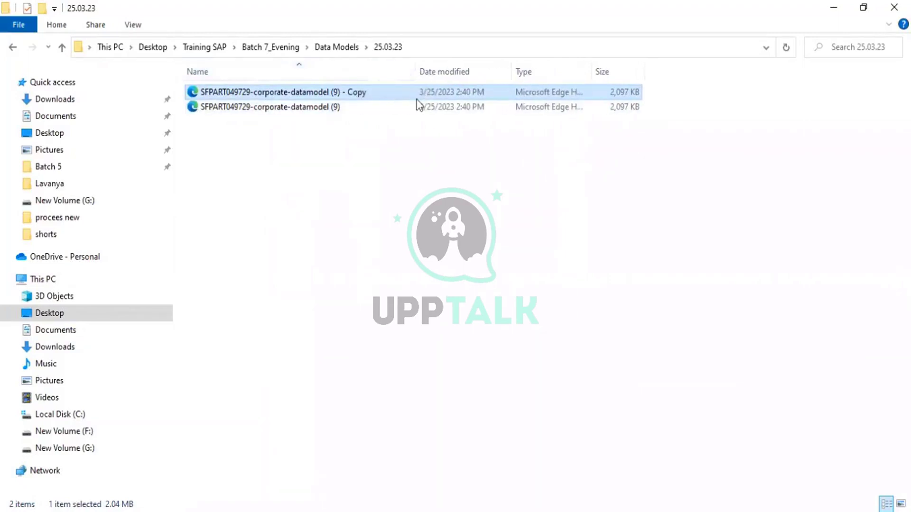
pyautogui.click(383, 93)
pyautogui.click(378, 93)
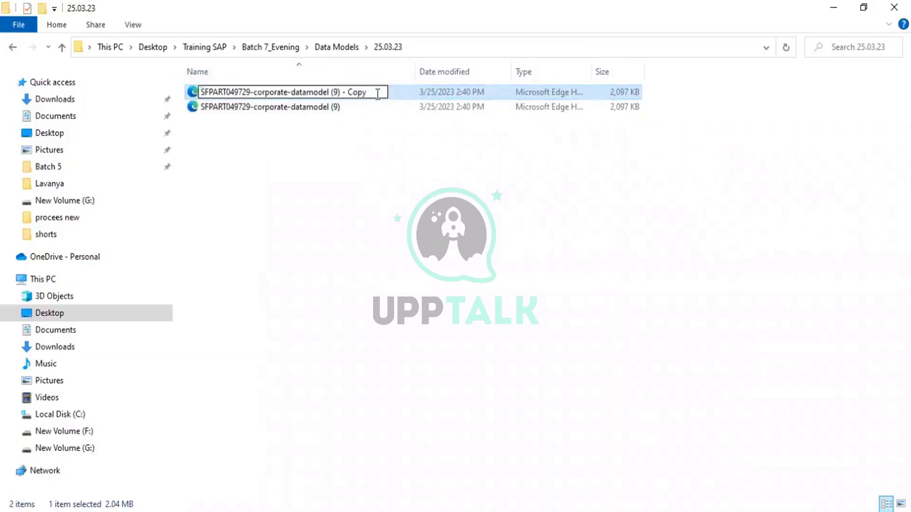
pyautogui.press('BackSpace')
pyautogui.press('BackSpace')
pyautogui.press('BackSpace')
pyautogui.press('BackSpace')
pyautogui.press('BackSpace')
pyautogui.press('BackSpace')
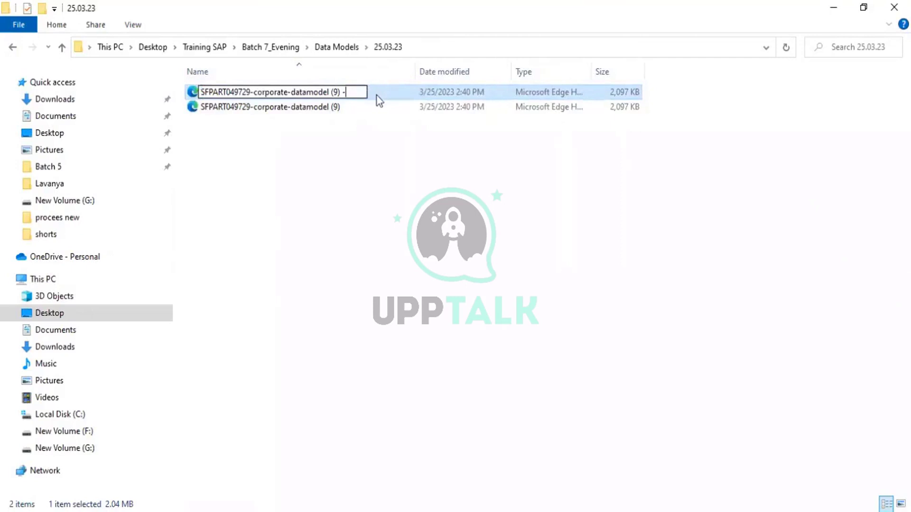
pyautogui.press('BackSpace')
pyautogui.press('BackSpace')
pyautogui.press('BackSpace')
pyautogui.press('BackSpace')
pyautogui.press('BackSpace')
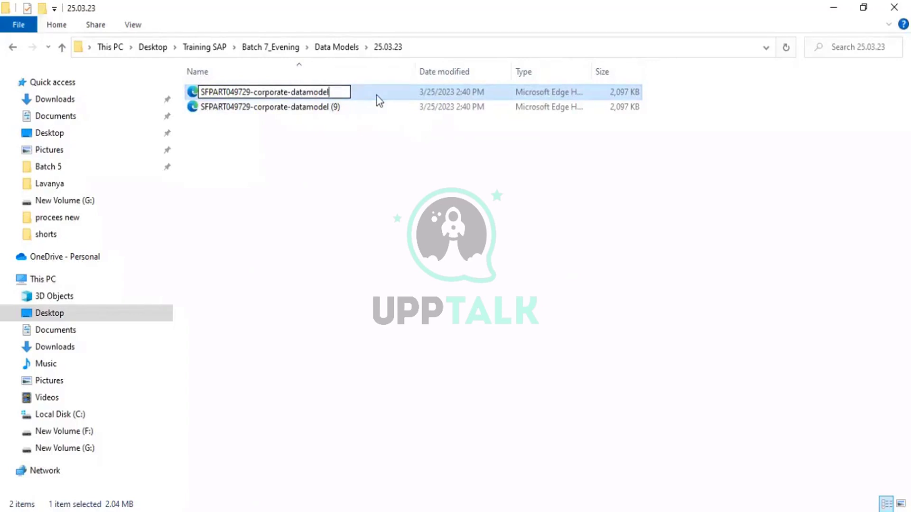
pyautogui.write('_25.03.23')
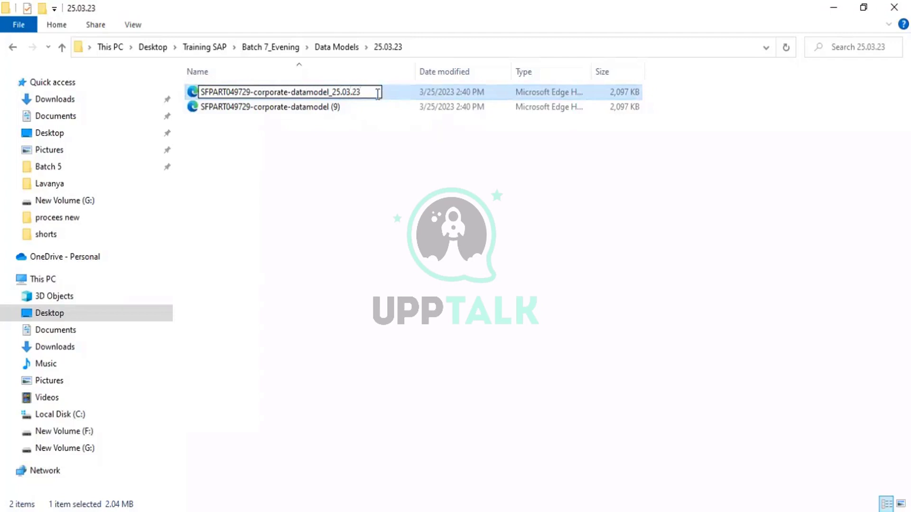
pyautogui.click(379, 192)
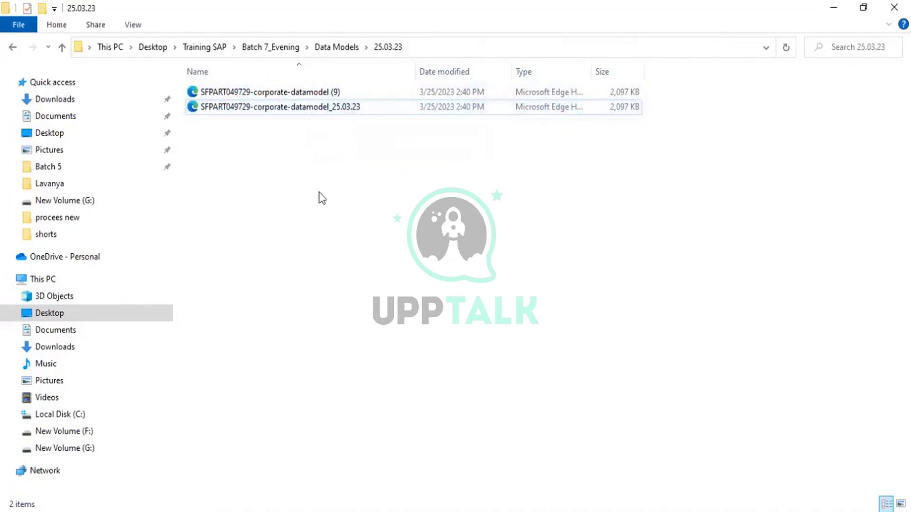
pyautogui.click(380, 113)
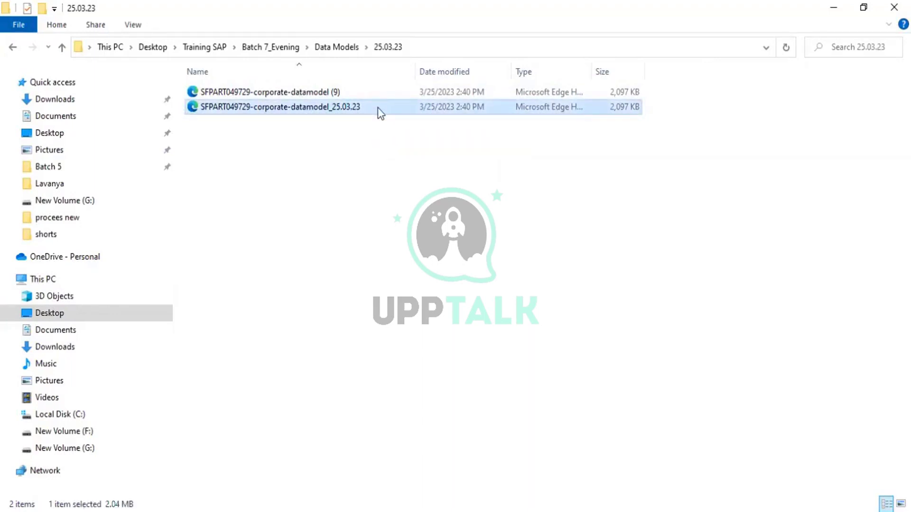
# Step: Open the _25.03.23 data model file with XmlPad from File Explorer
pyautogui.rightClick(378, 109)
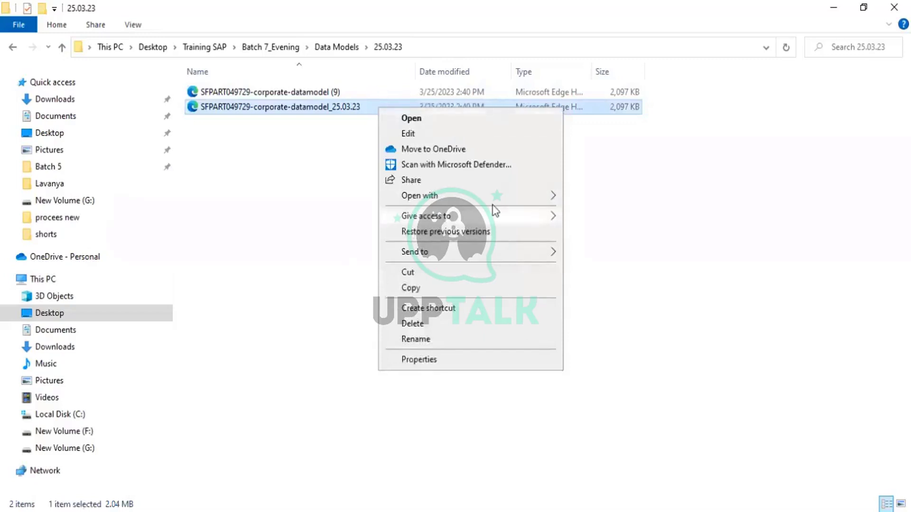
pyautogui.moveTo(530, 204)
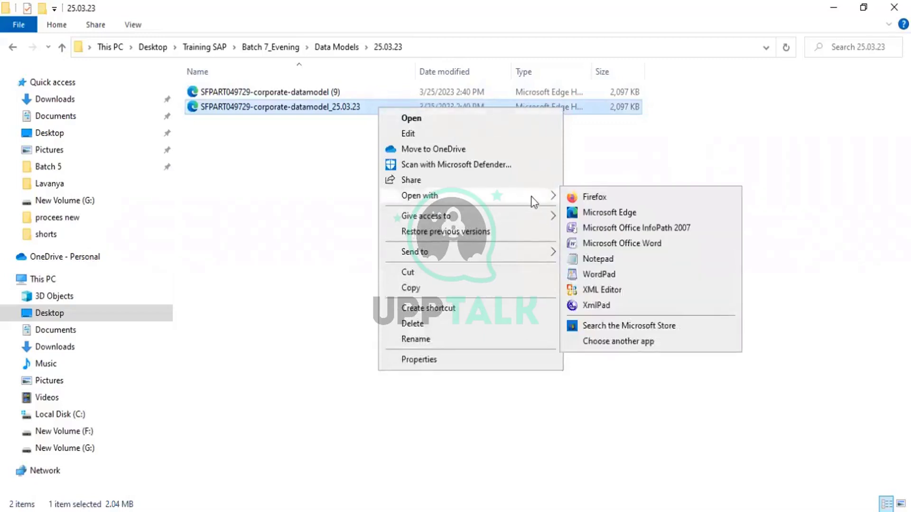
pyautogui.click(588, 308)
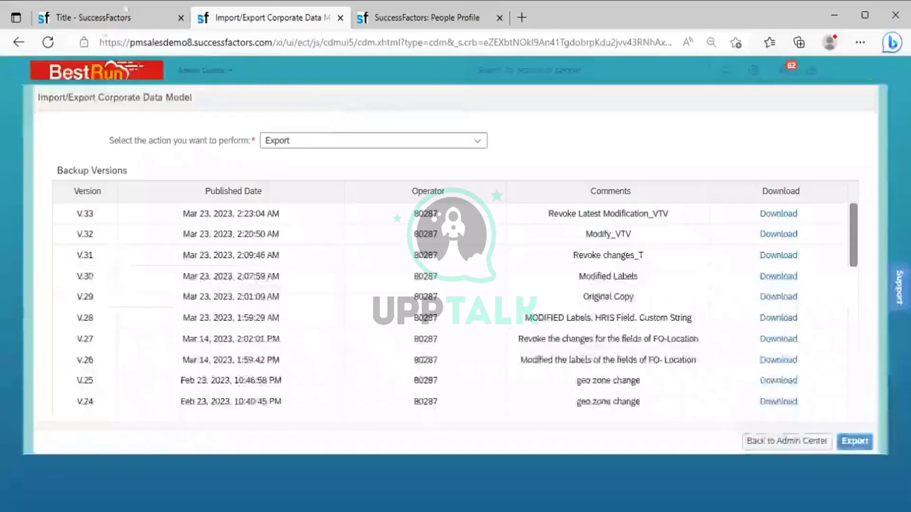
# Step: Show the XMLPad window with SFPART049729-corporate-datamodel_25.03.23.xml's hris-element source
pyautogui.click(119, 10)
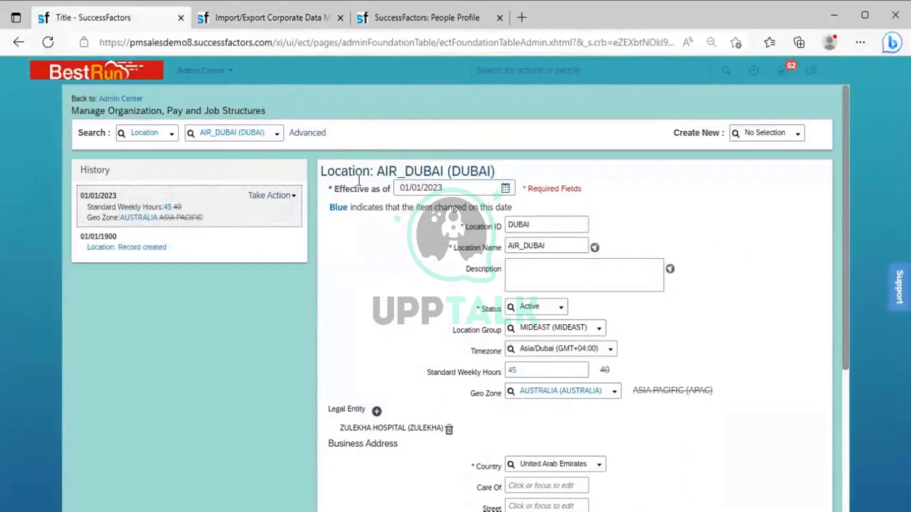
pyautogui.hotkey('alt', 'Tab')
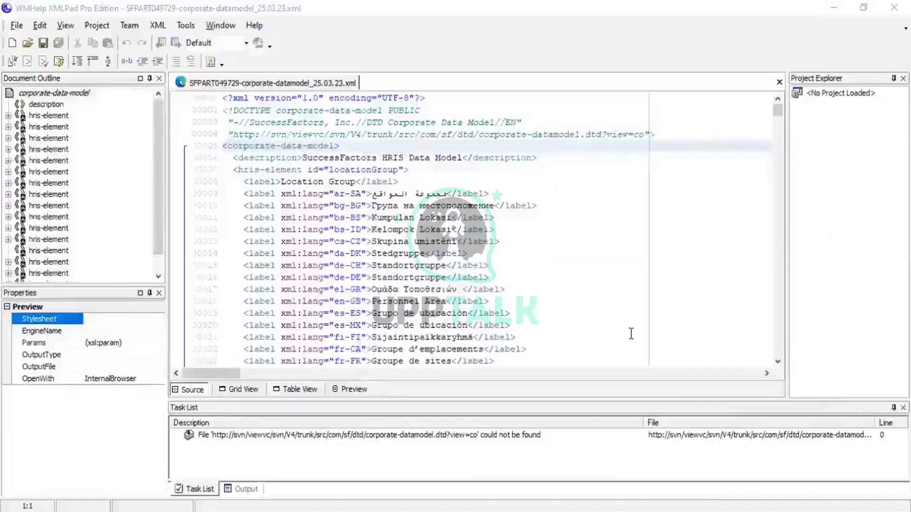